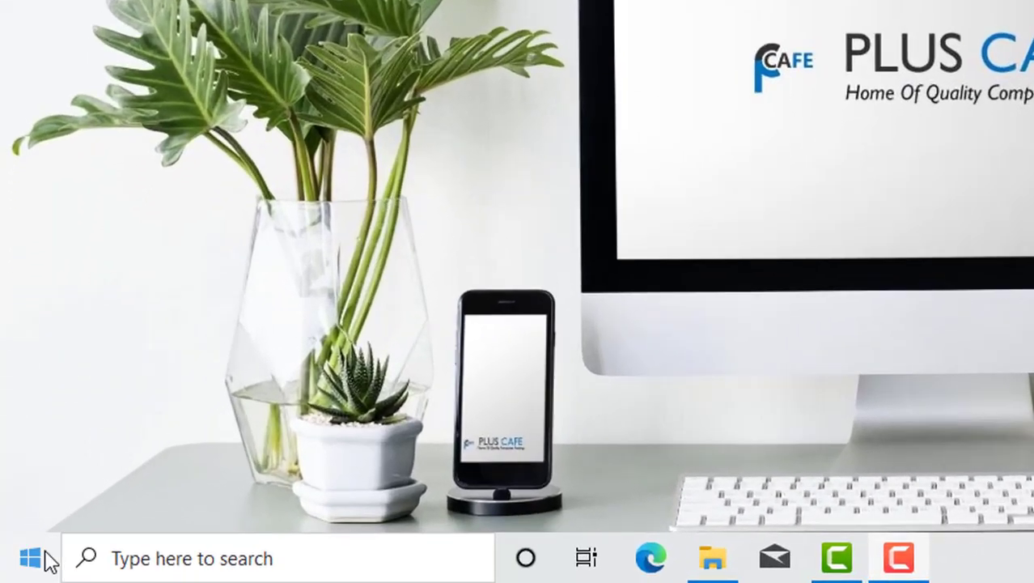
Find Notepad through Windows search by entering "notepad", open it, and close the empty window.
click(28, 568)
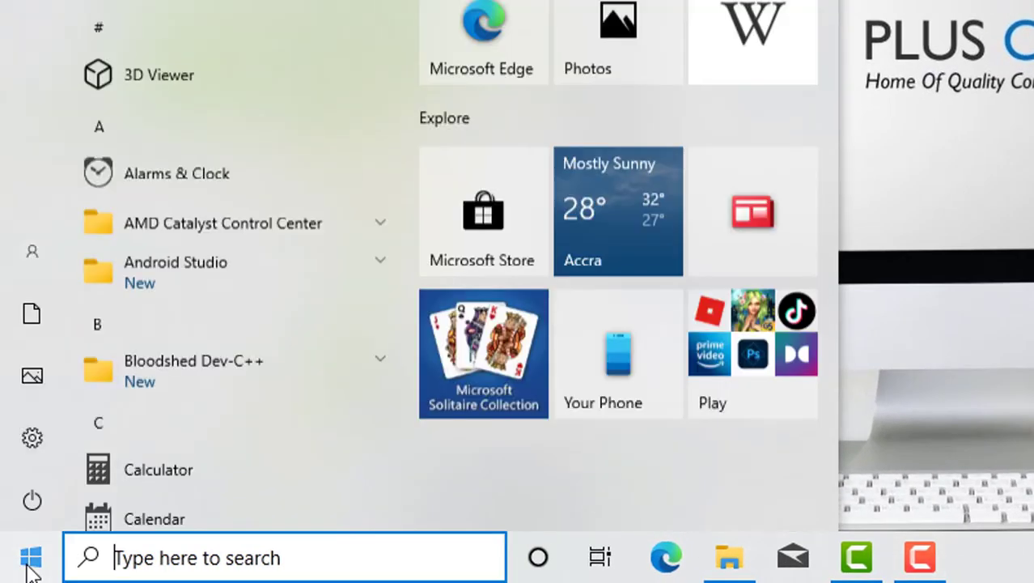
text(not)
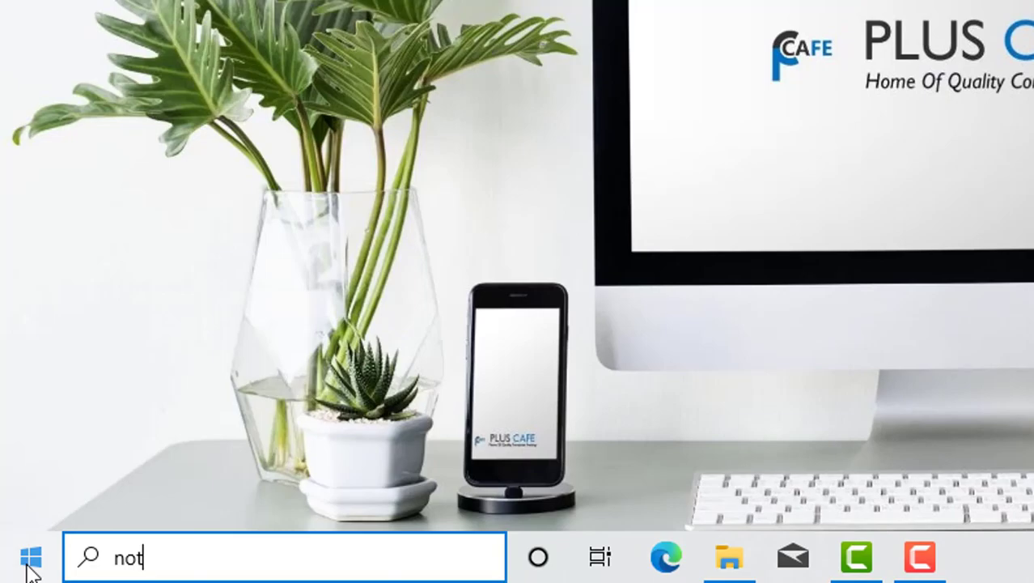
text(epad)
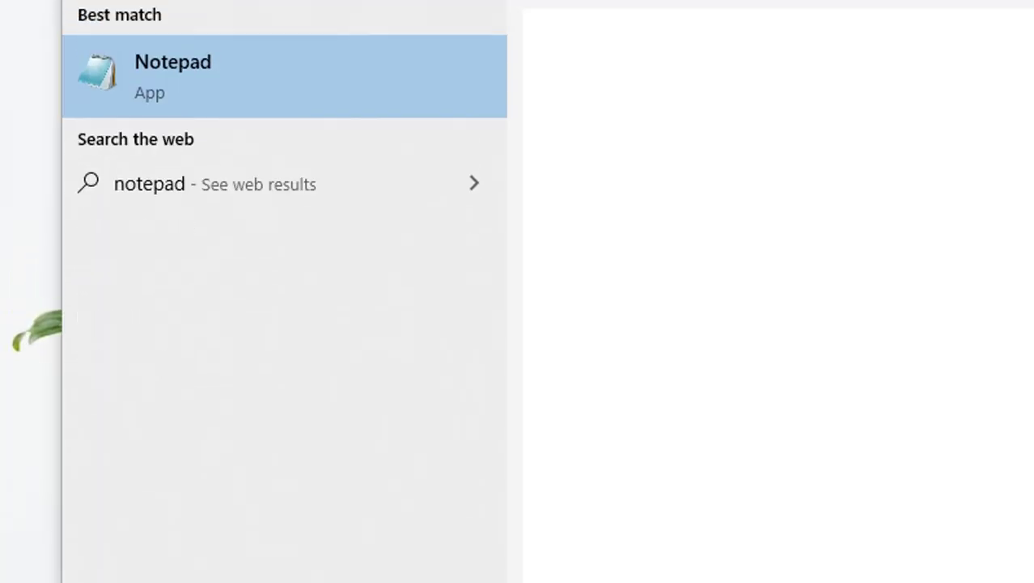
key(Escape)
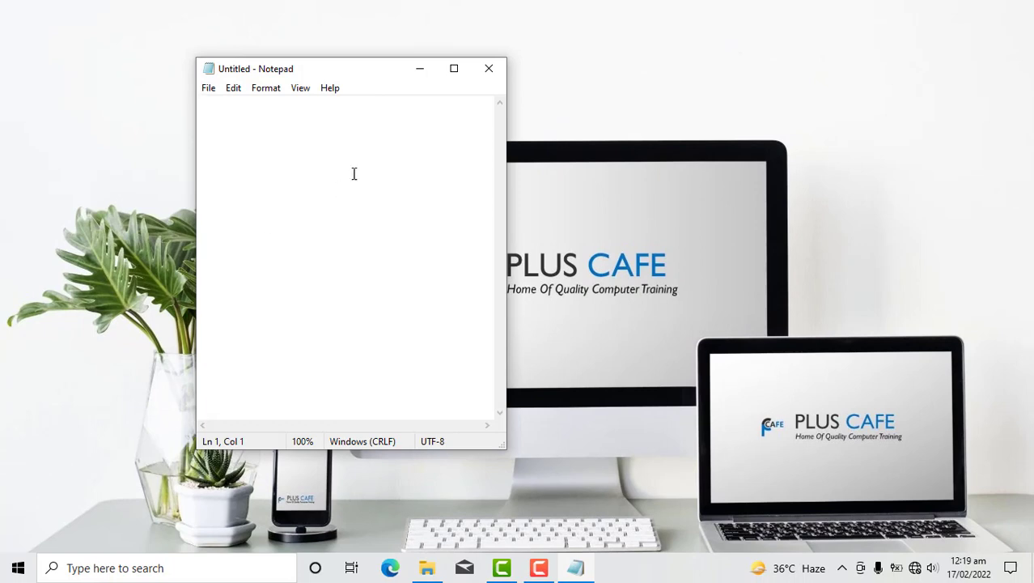
click(489, 68)
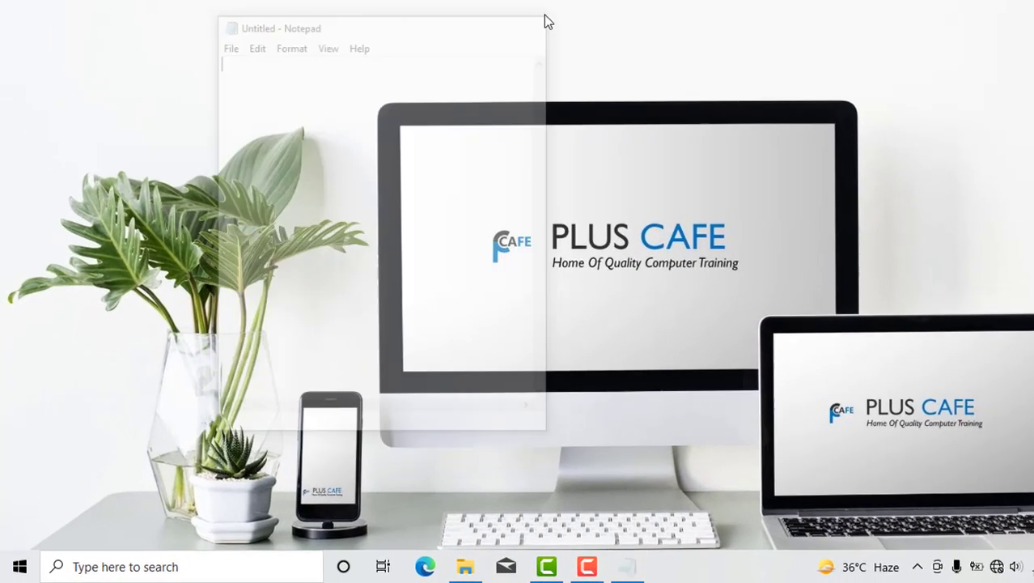
Open Notepad from the Windows Accessories folder in the list of installed apps, and close the empty window.
click(40, 565)
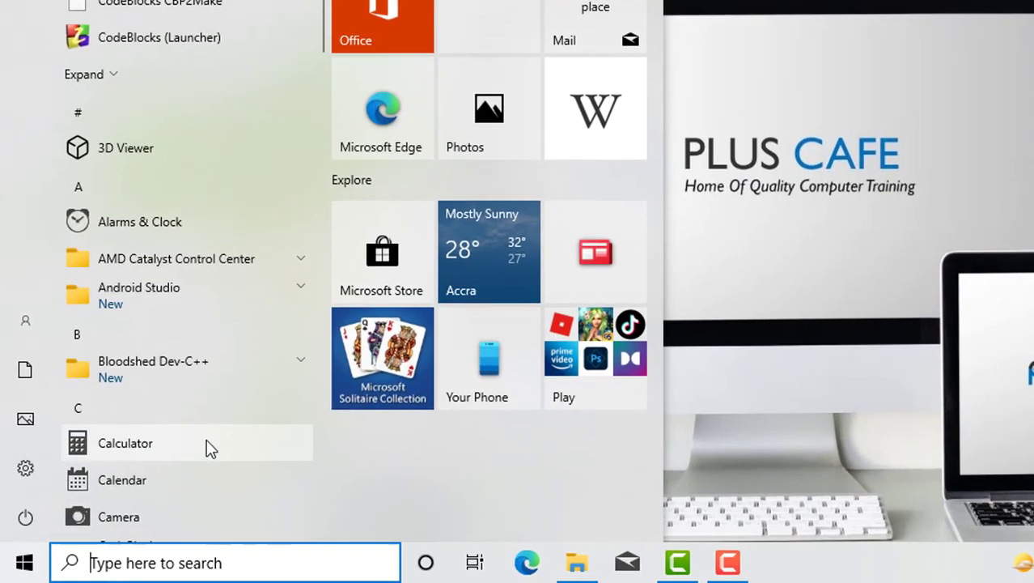
scroll(206, 444, down, 5)
scroll(225, 438, down, 12)
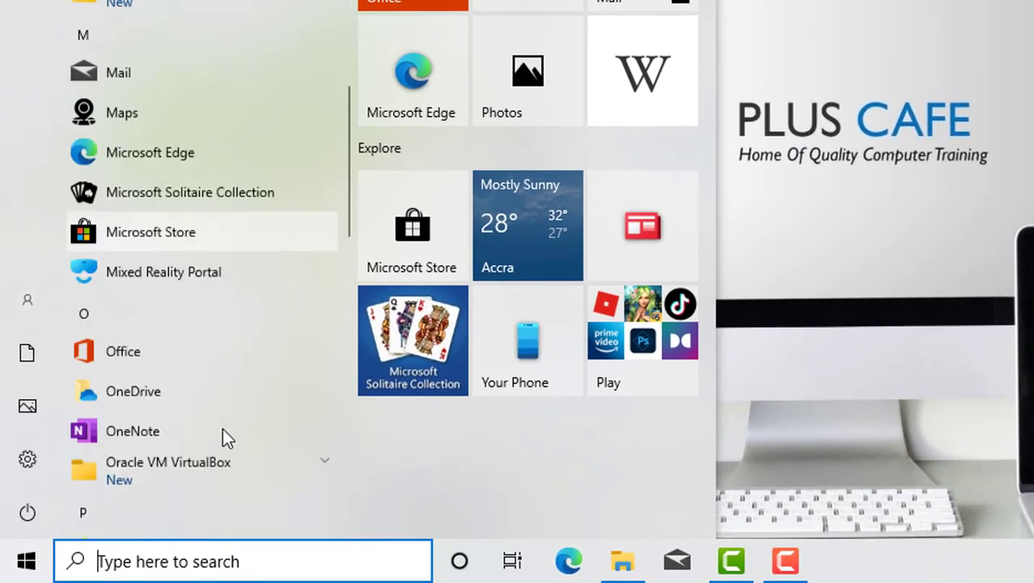
scroll(225, 438, down, 2)
scroll(225, 438, up, 3)
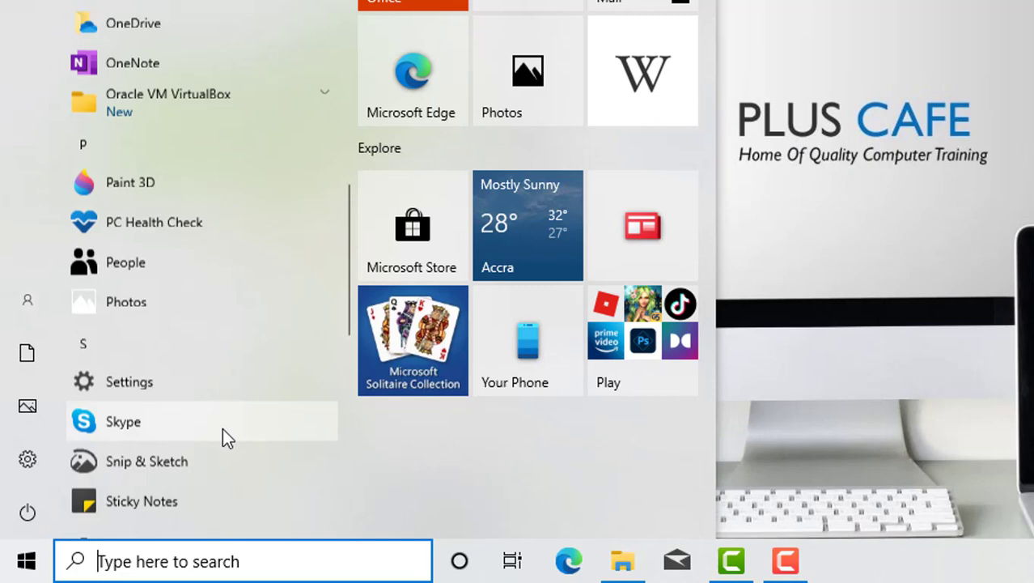
scroll(225, 438, down, 6)
scroll(224, 430, down, 1)
scroll(224, 430, down, 6)
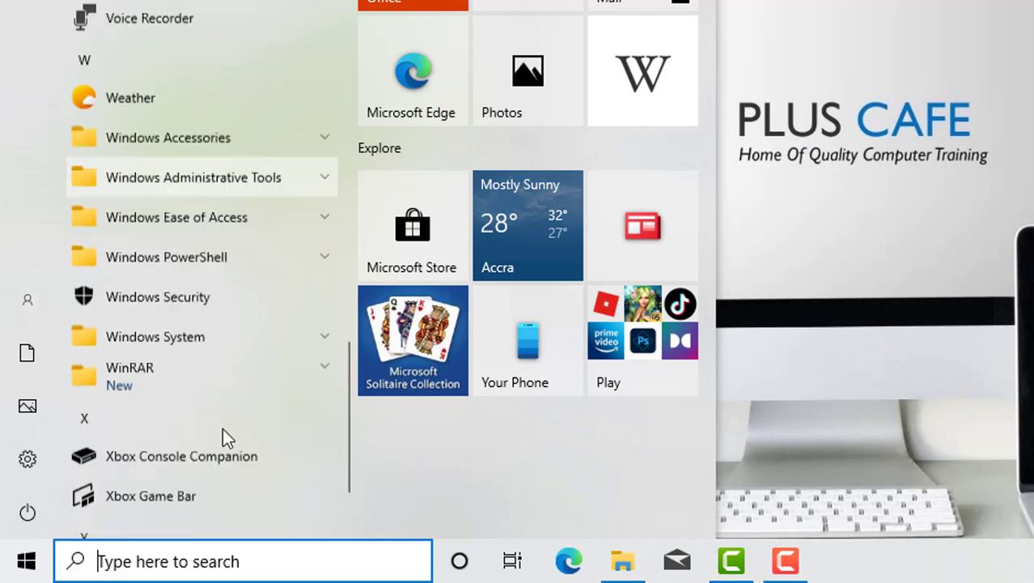
click(290, 101)
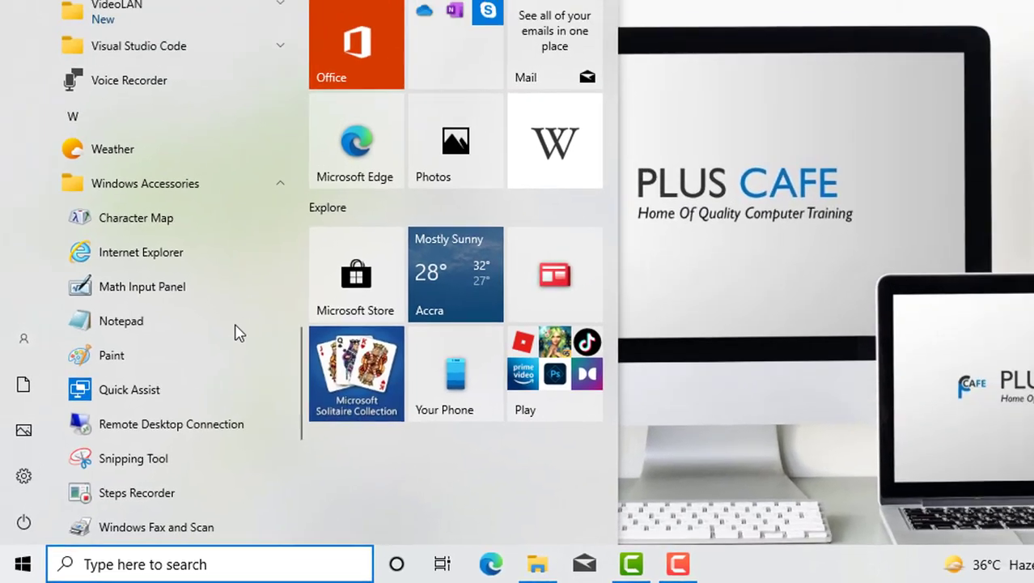
click(273, 285)
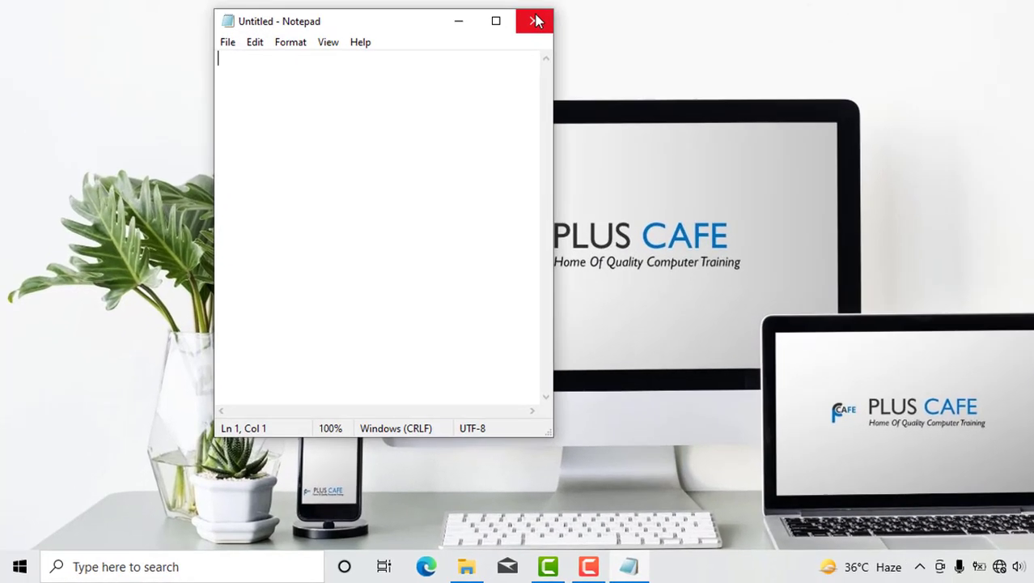
click(535, 20)
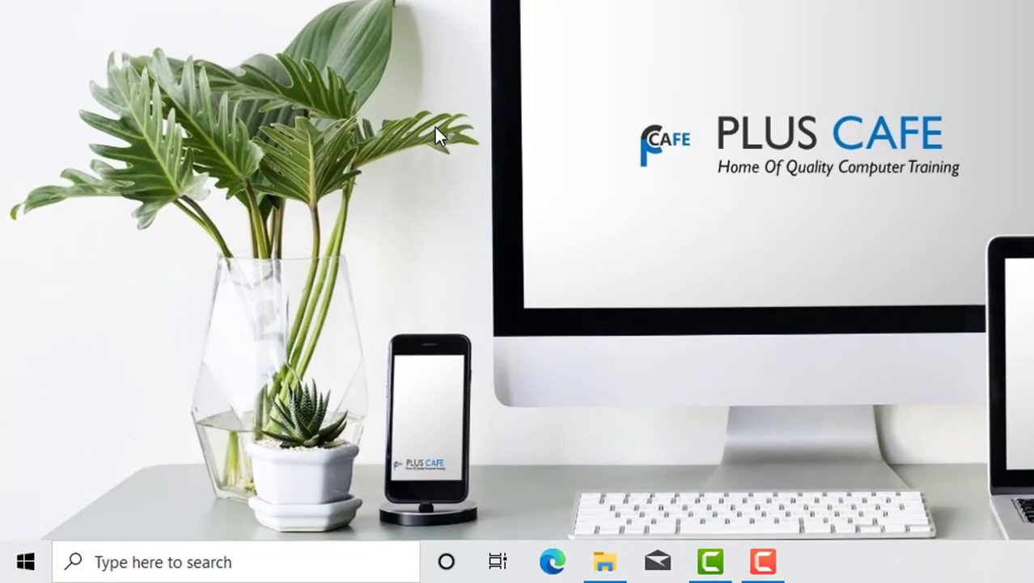
Launch Notepad with the Run command "notepad" and enter .LOG on the first line of the blank document.
key(super+r)
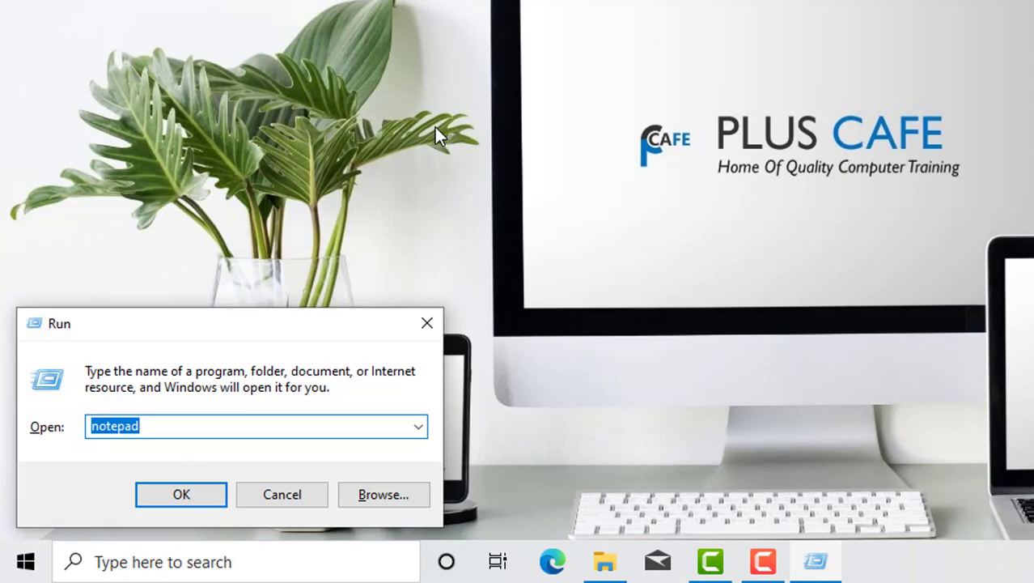
text(notepad)
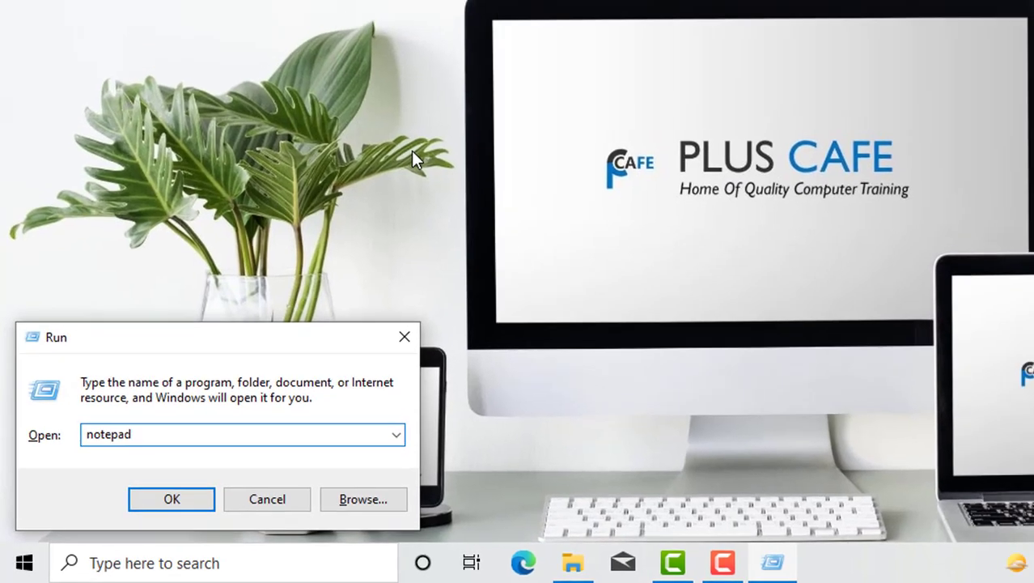
key(Return)
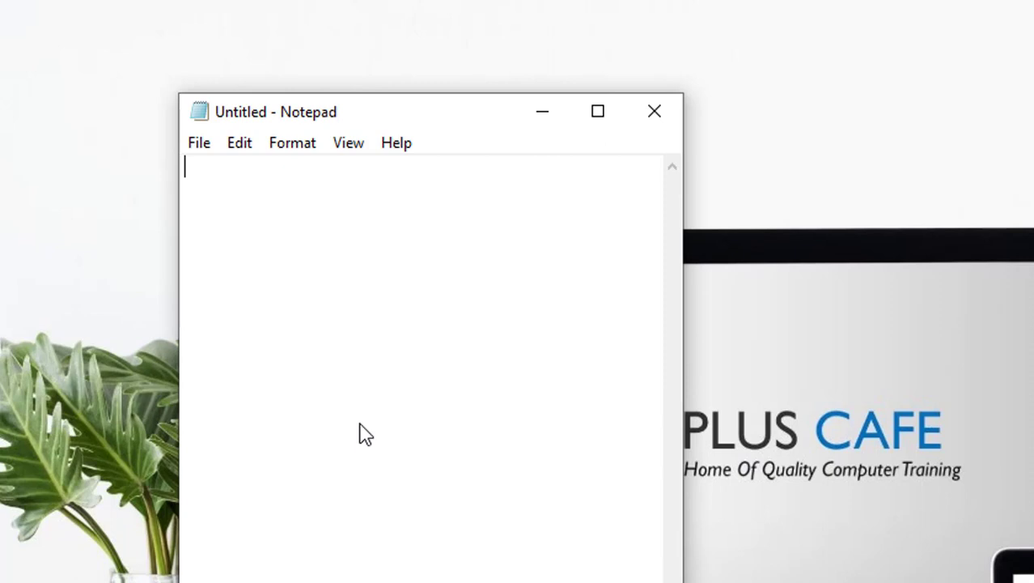
text(.LOG)
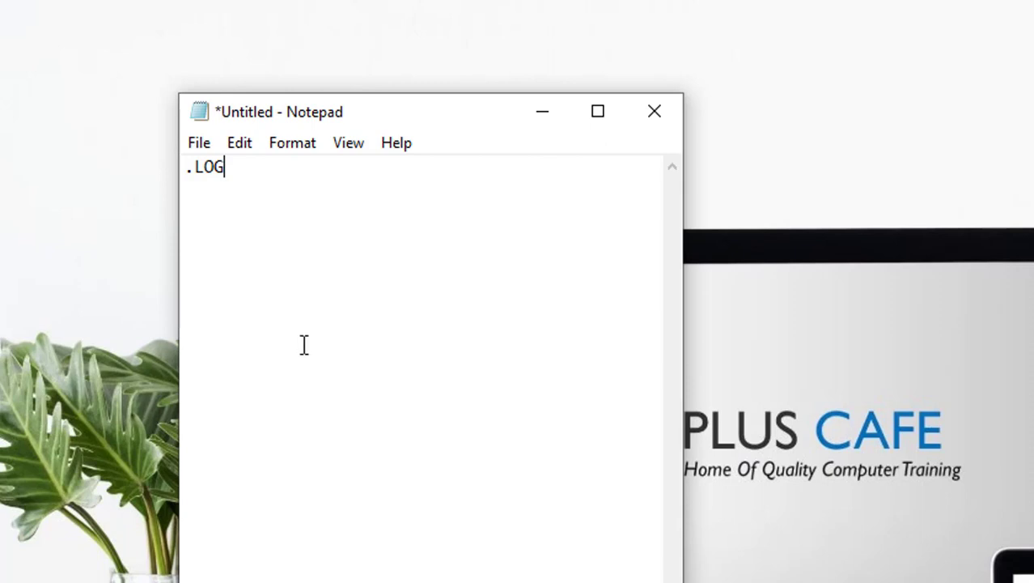
Start saving the document under a new name and choose the Notepad folder inside PLUS CAFE on the Desktop.
click(202, 157)
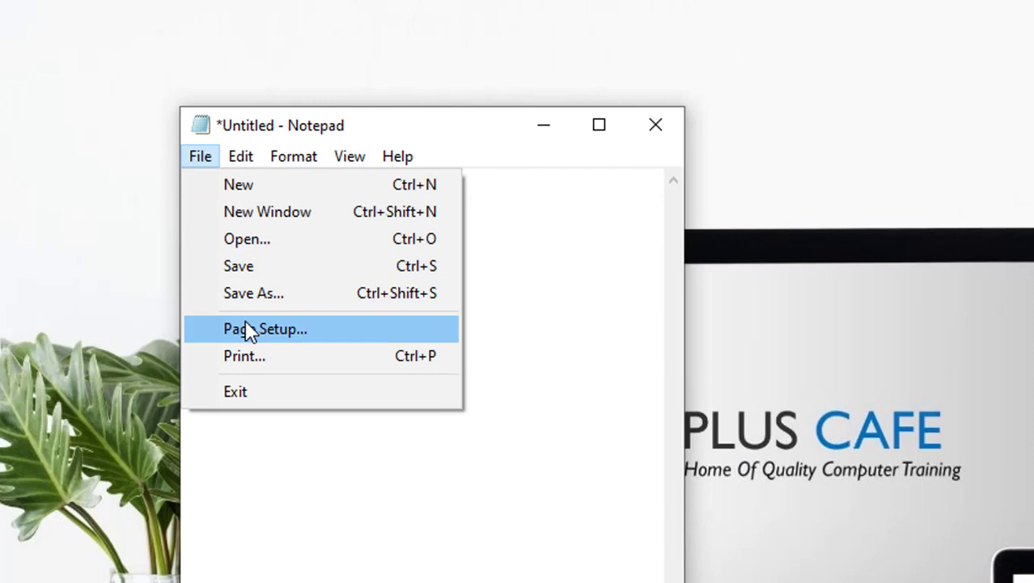
click(259, 291)
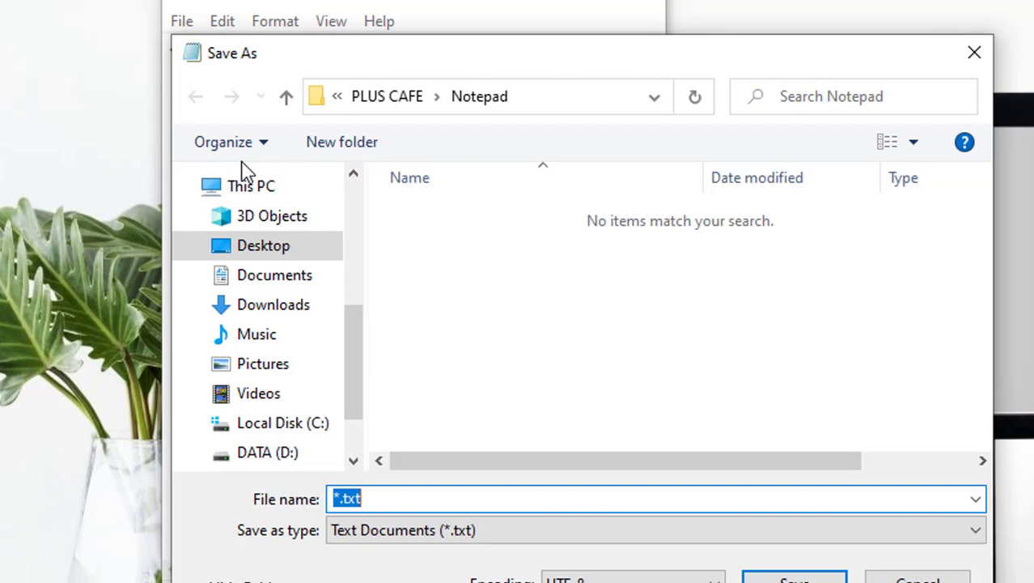
click(260, 246)
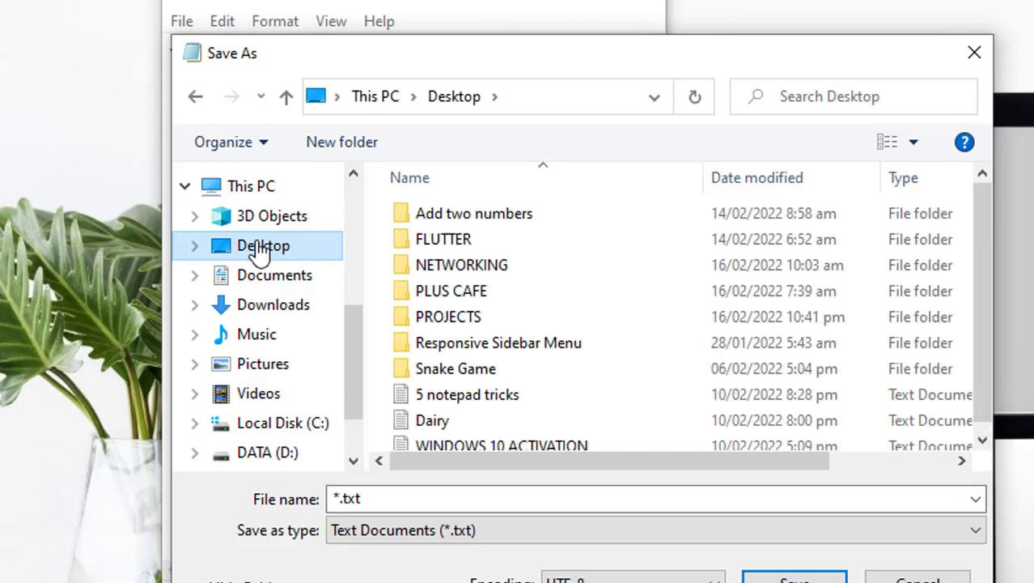
click(473, 294)
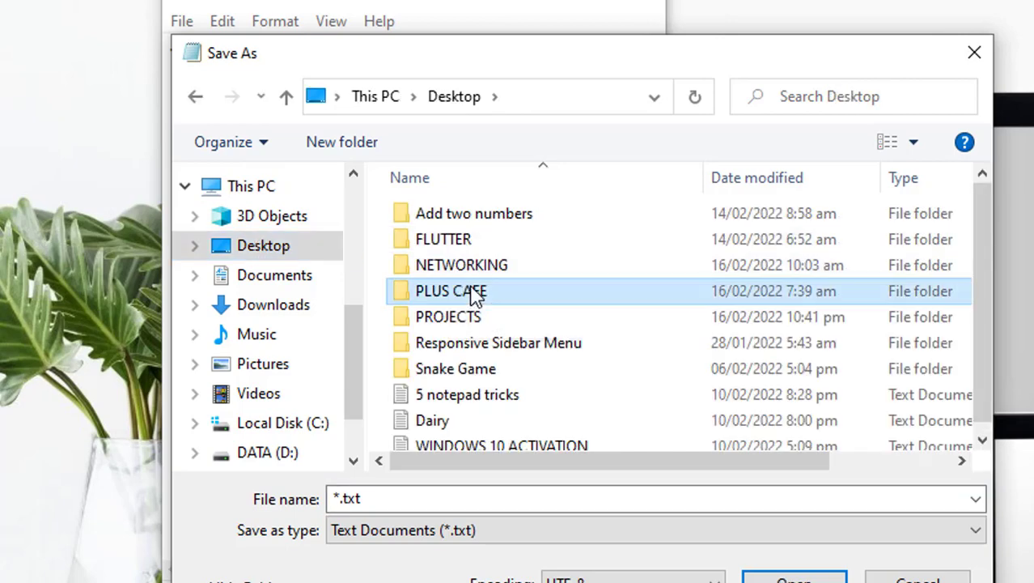
double_click(476, 297)
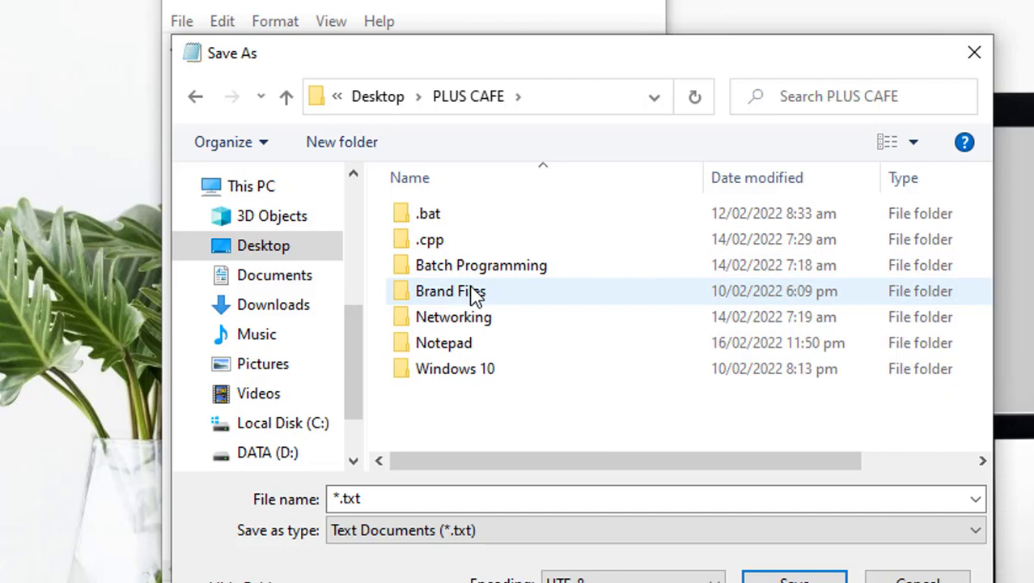
double_click(506, 353)
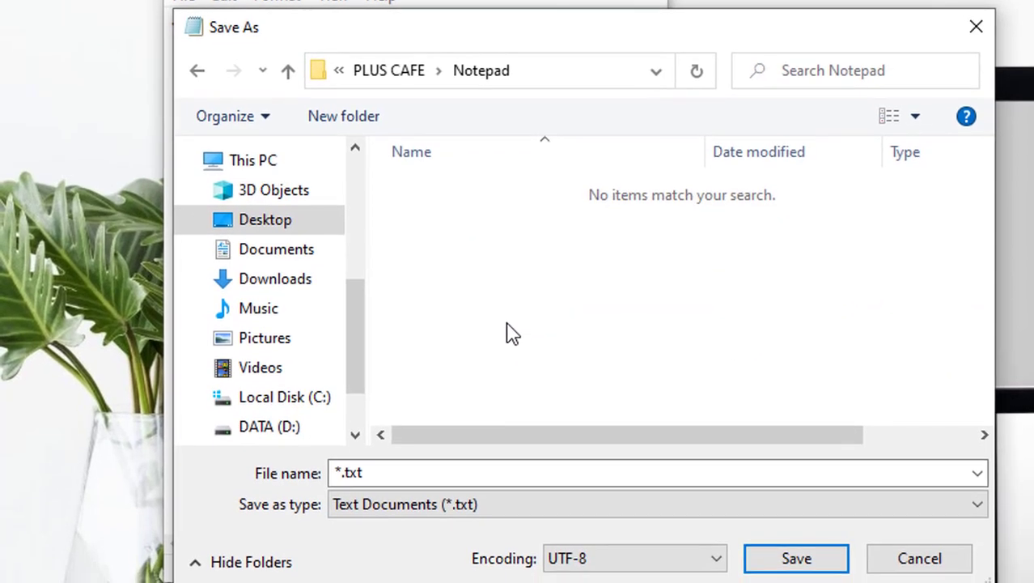
Set the file type to All Files, name the file Rose.diary, and save it.
click(469, 508)
click(471, 547)
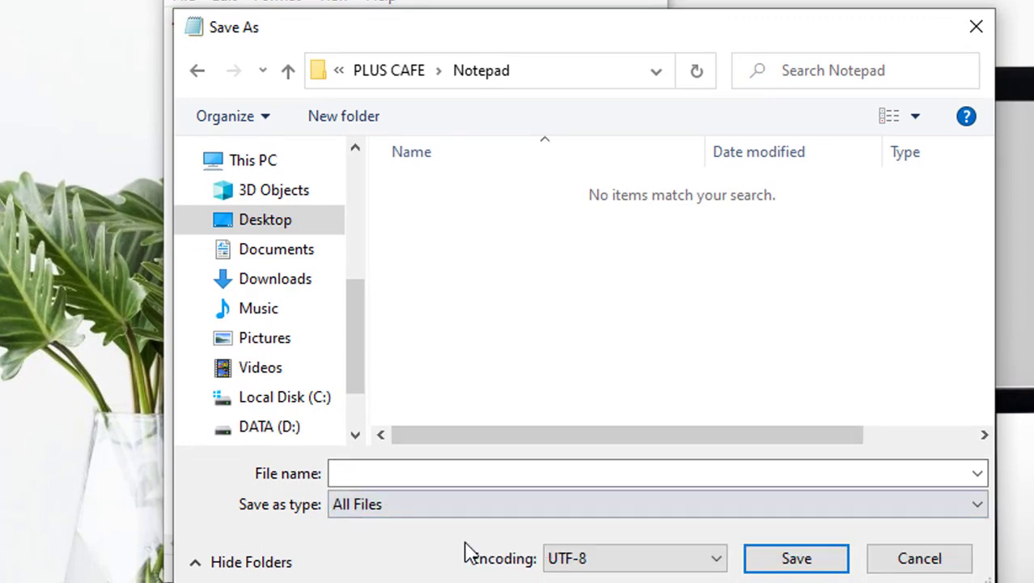
click(480, 476)
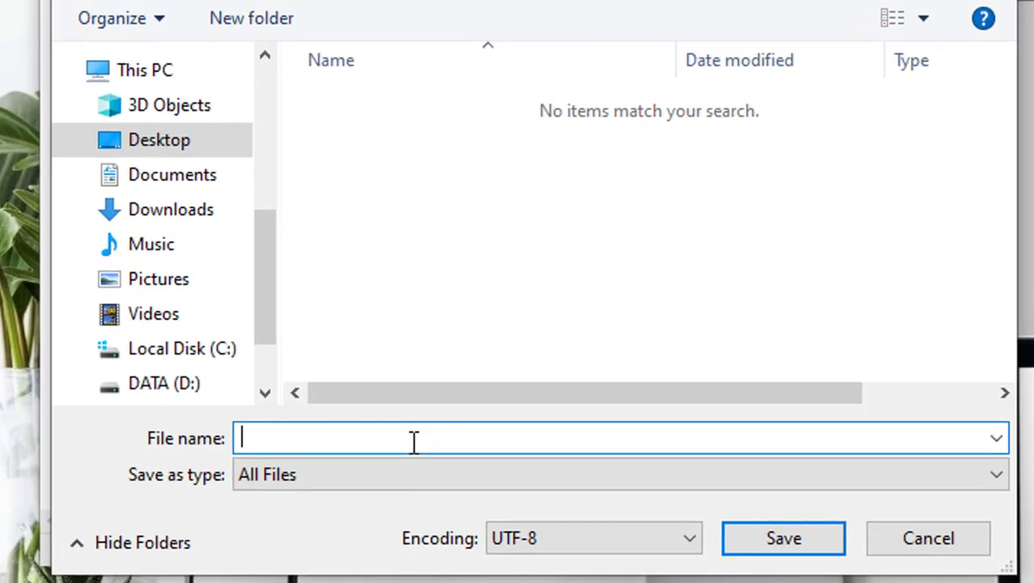
text(R)
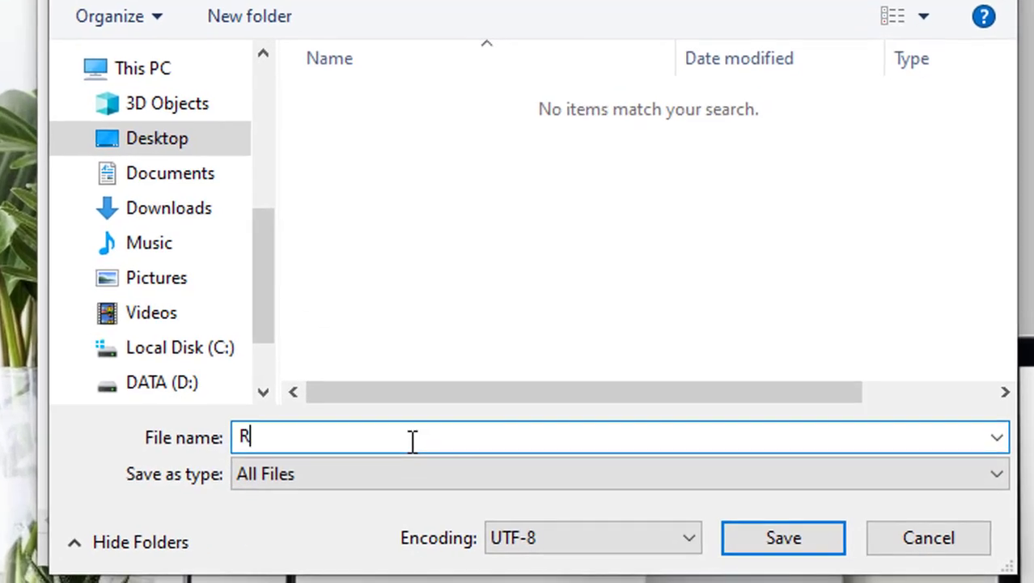
text(ose.dia)
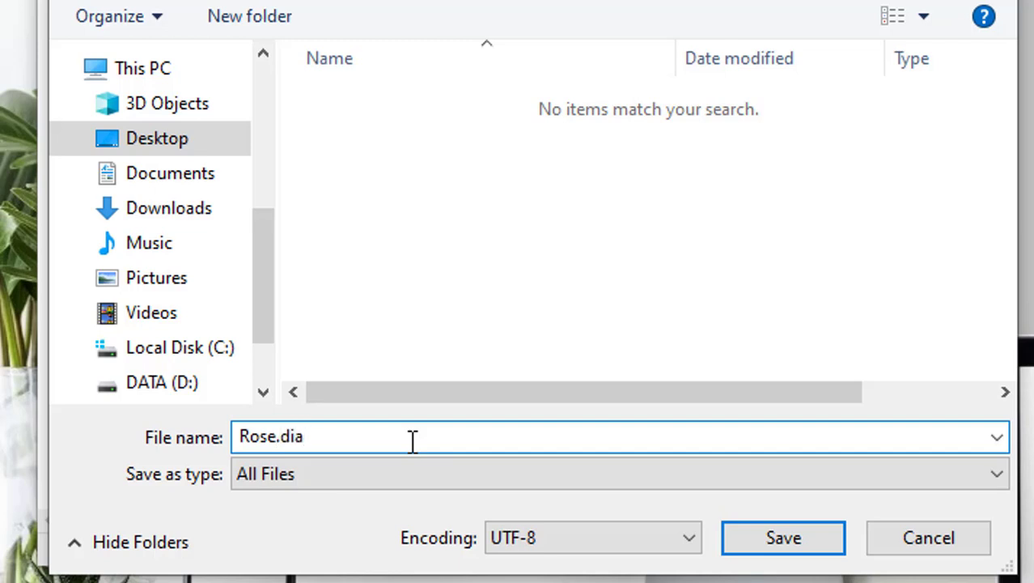
text(ry)
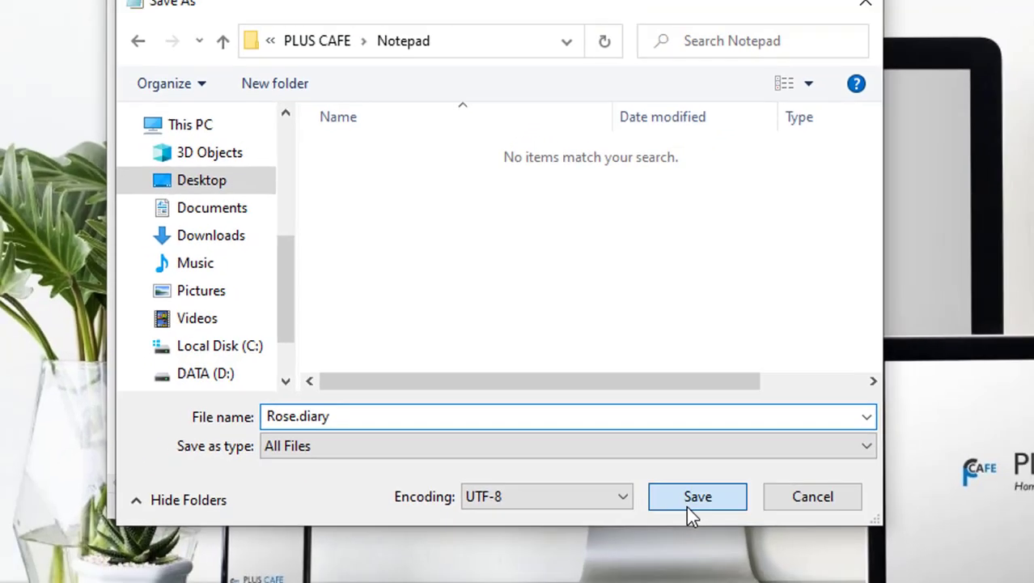
click(773, 546)
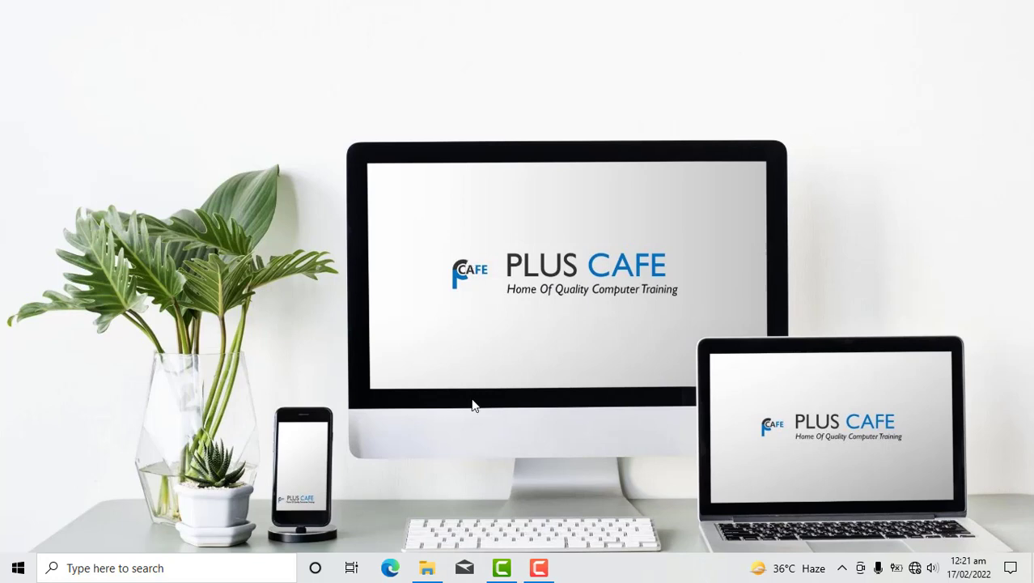
Switch to File Explorer and open the saved Rose diary file from the Notepad folder.
click(426, 570)
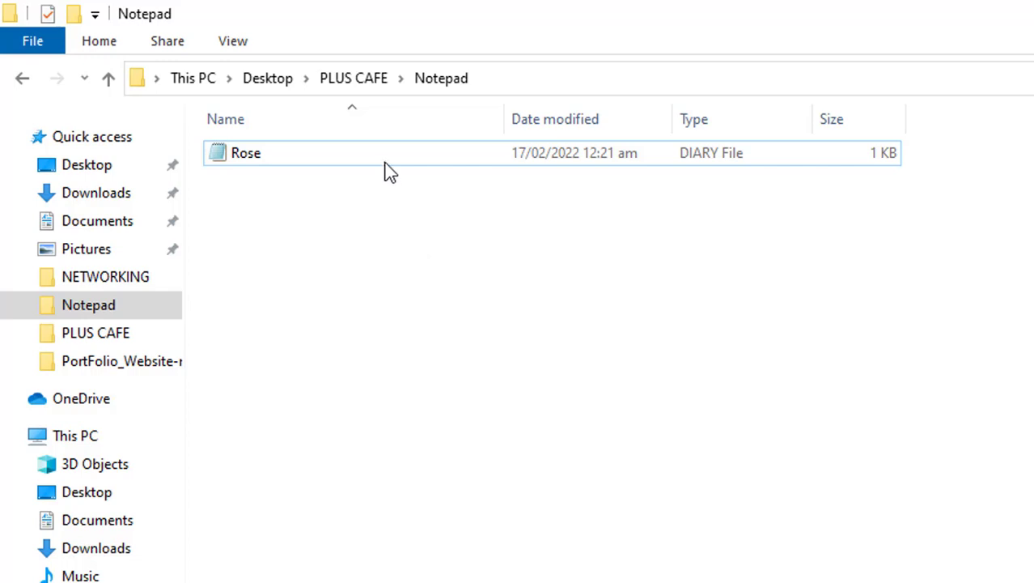
click(386, 169)
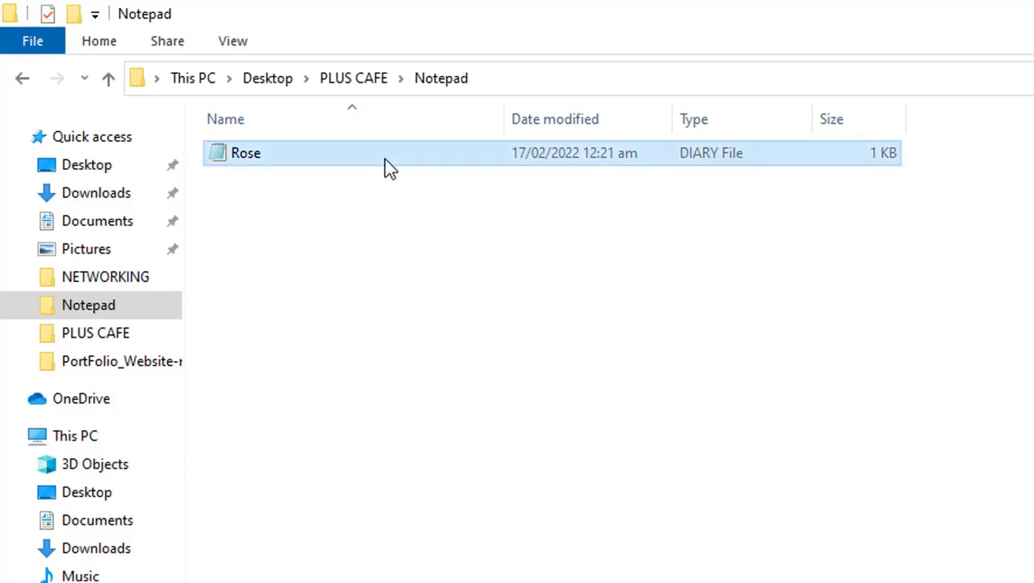
double_click(386, 169)
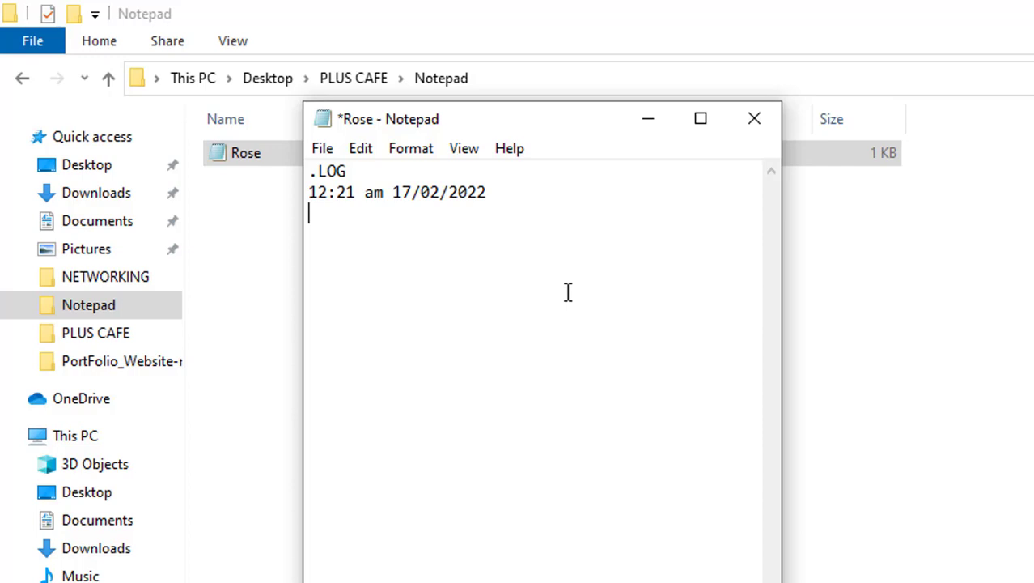
Write "Details of the guy I'm crushing on" on the line below the date and time stamp.
text(Details)
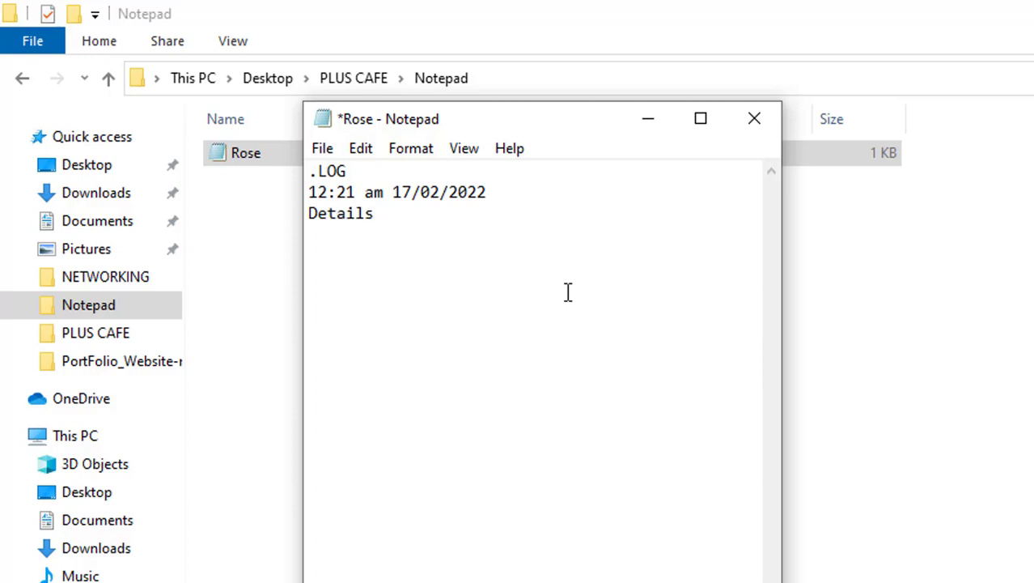
text( of the g)
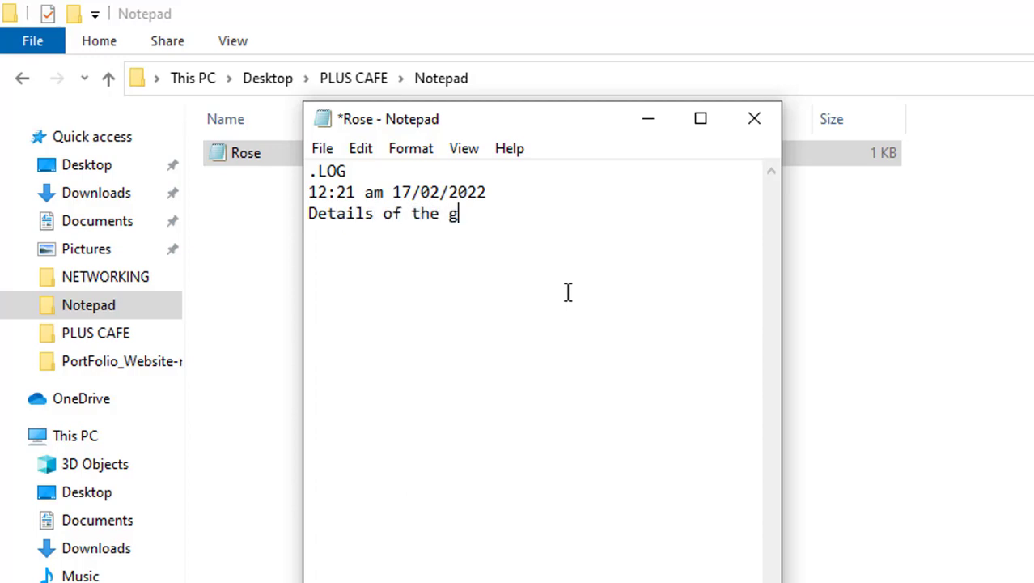
text(uy)
key(BackSpace)
text(uy I'm cr)
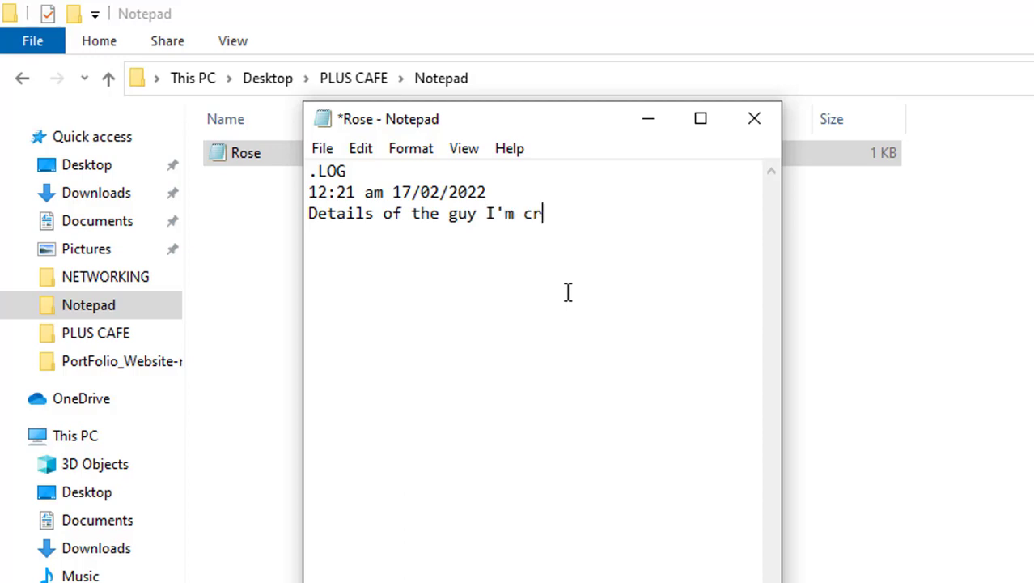
text(ushing on)
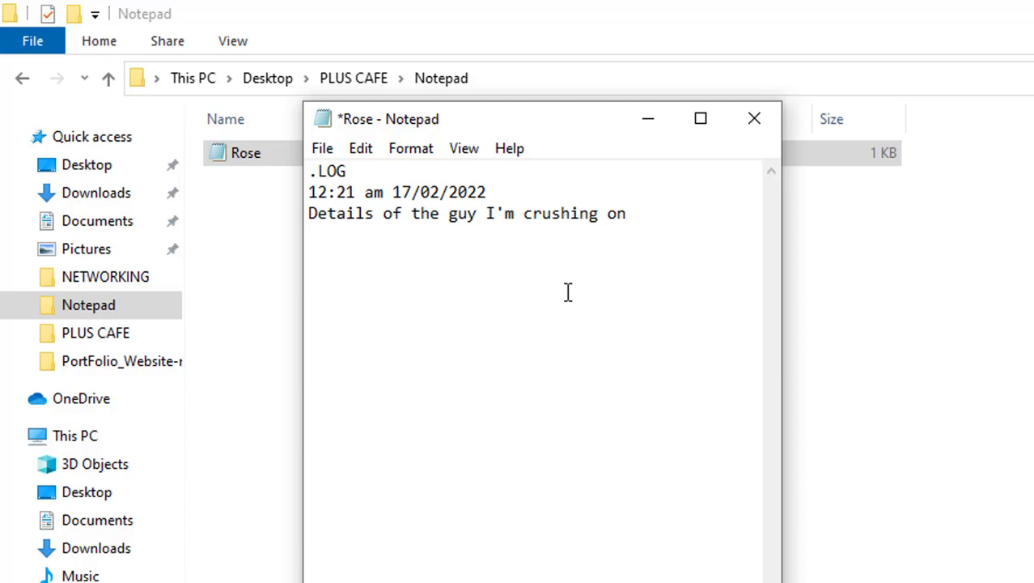
Add a new line after the crush entry, save and close the Rose diary file, and reopen it from the Notepad folder.
key(Return)
key(ctrl+s)
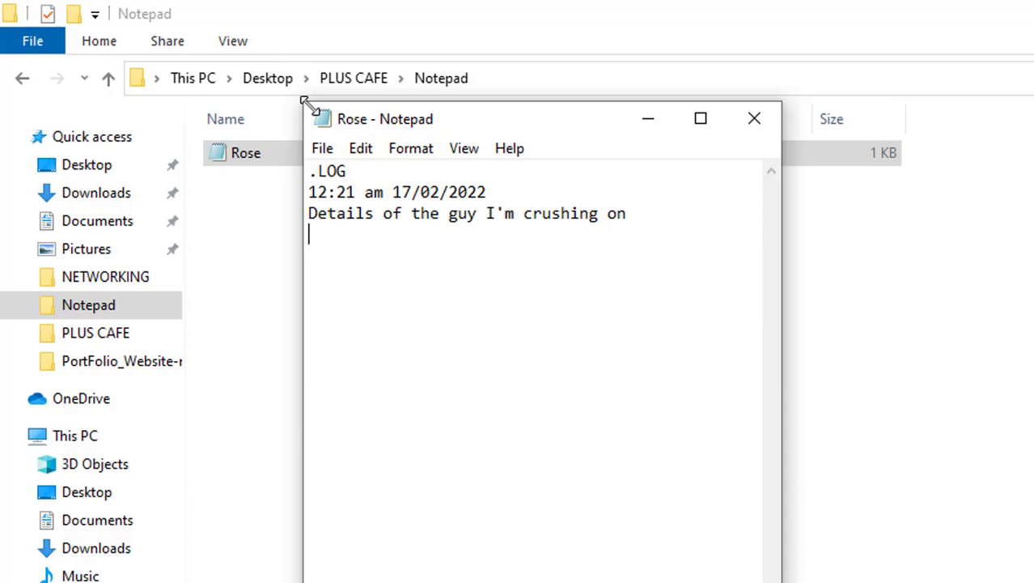
click(750, 121)
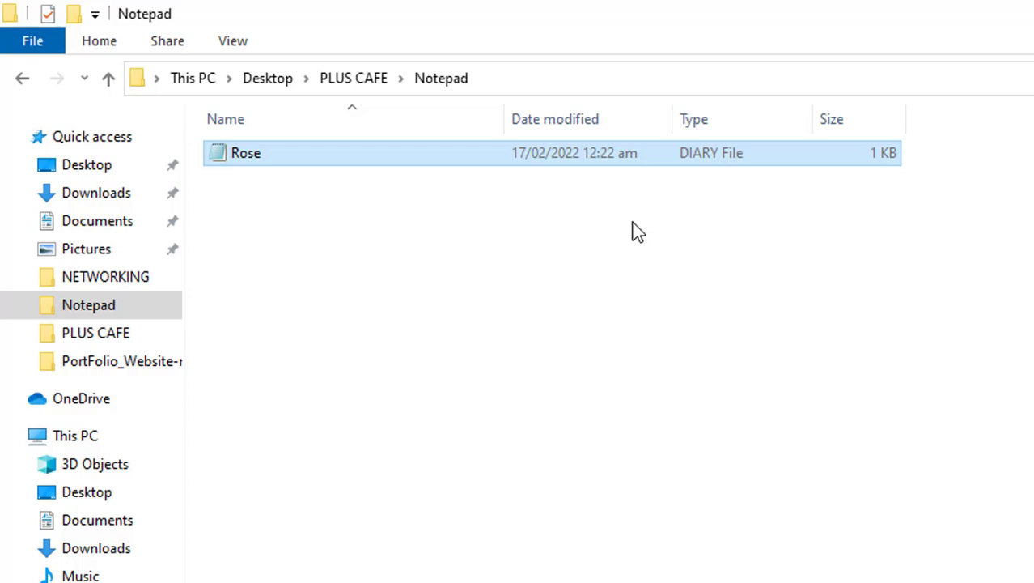
double_click(496, 157)
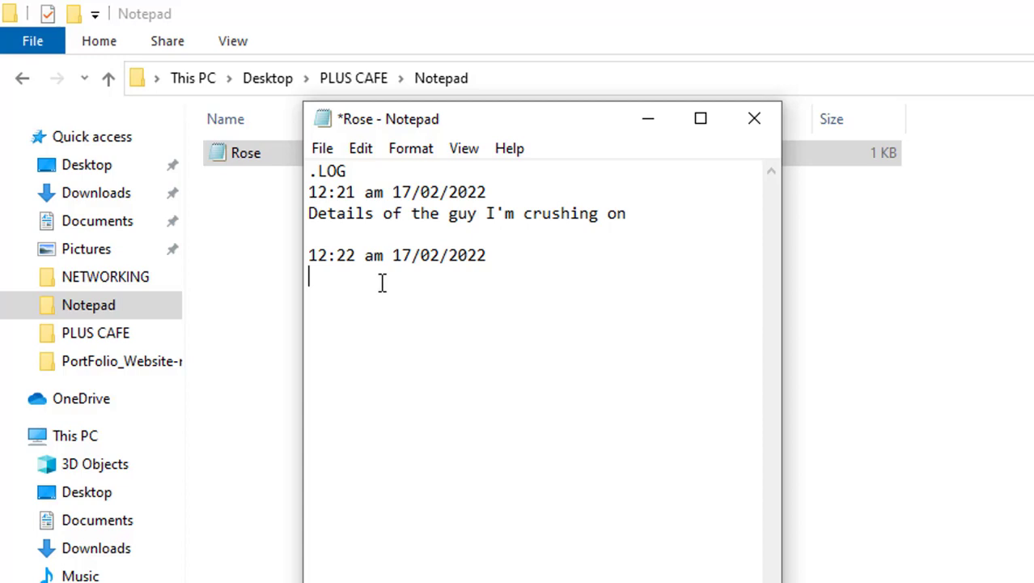
Write "How i celebrated my val's day" below the newest date and time stamp and end it with a new line.
text(How i celebrated my ca)
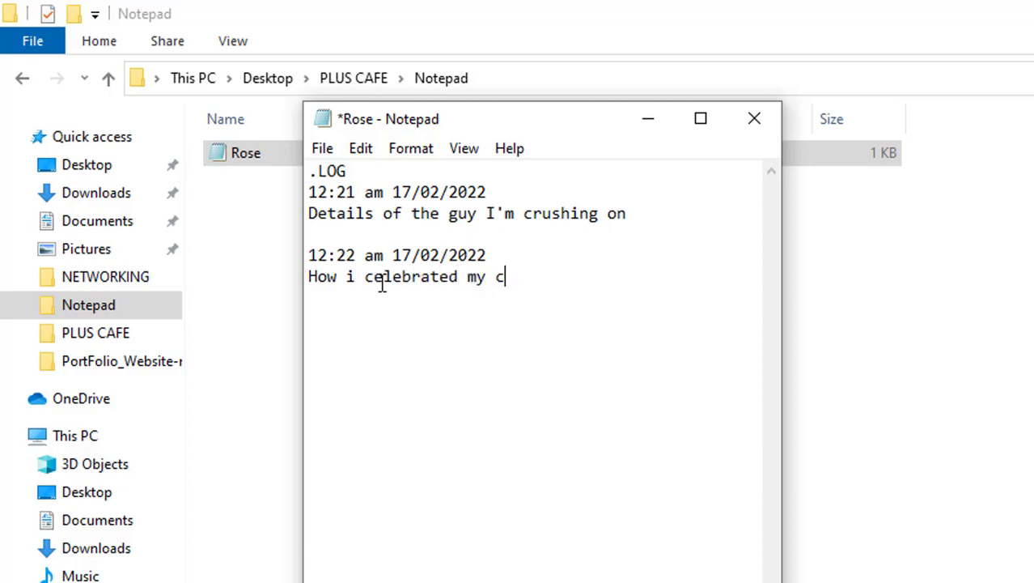
key(BackSpace)
key(BackSpace)
text(val\s)
key(BackSpace)
key(BackSpace)
key(BackSpace)
text('s day)
key(Return)
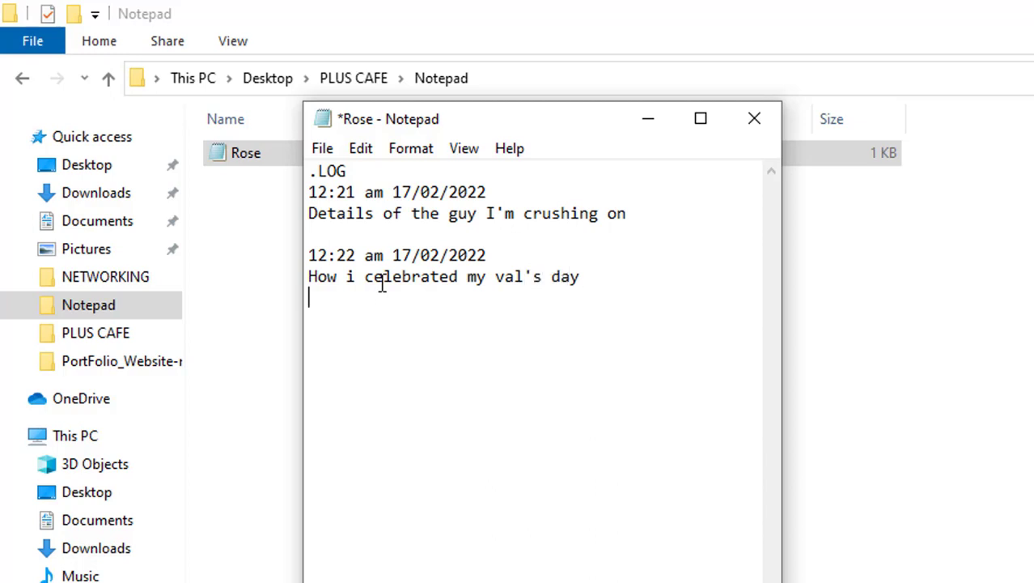
Save and close the diary with its second entry, and open the Rose file again to get another time stamp.
key(ctrl+s)
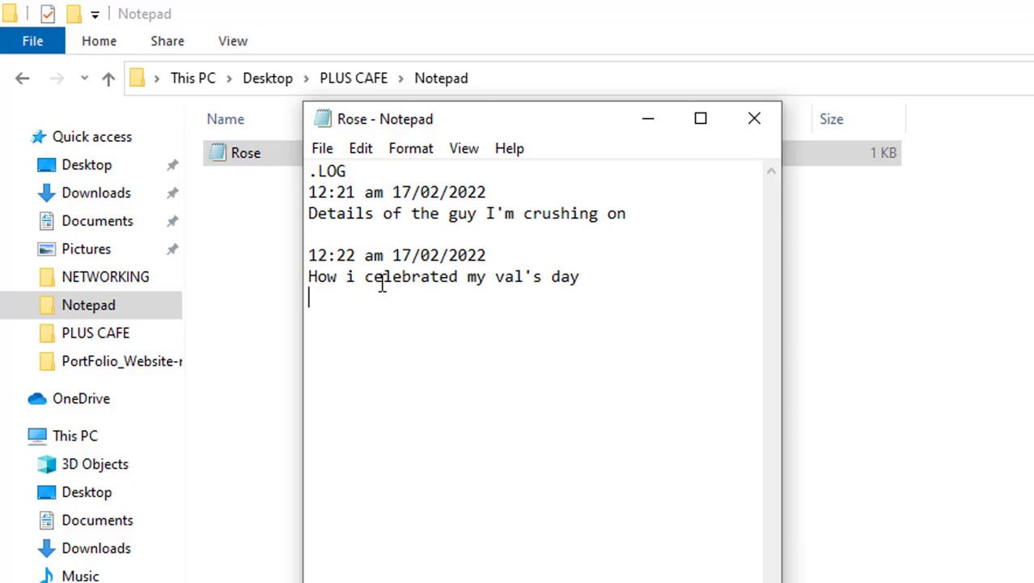
click(749, 132)
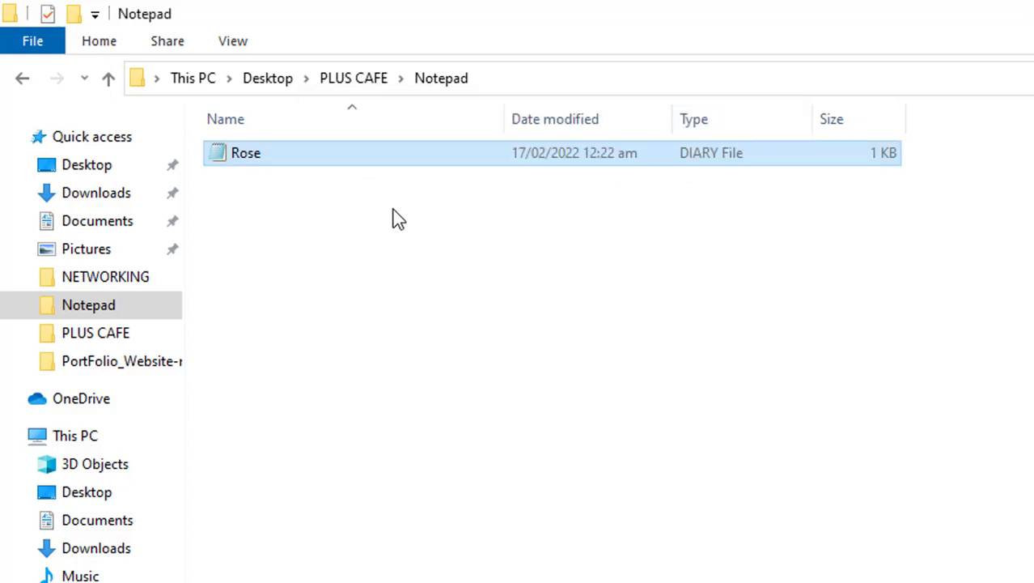
double_click(409, 152)
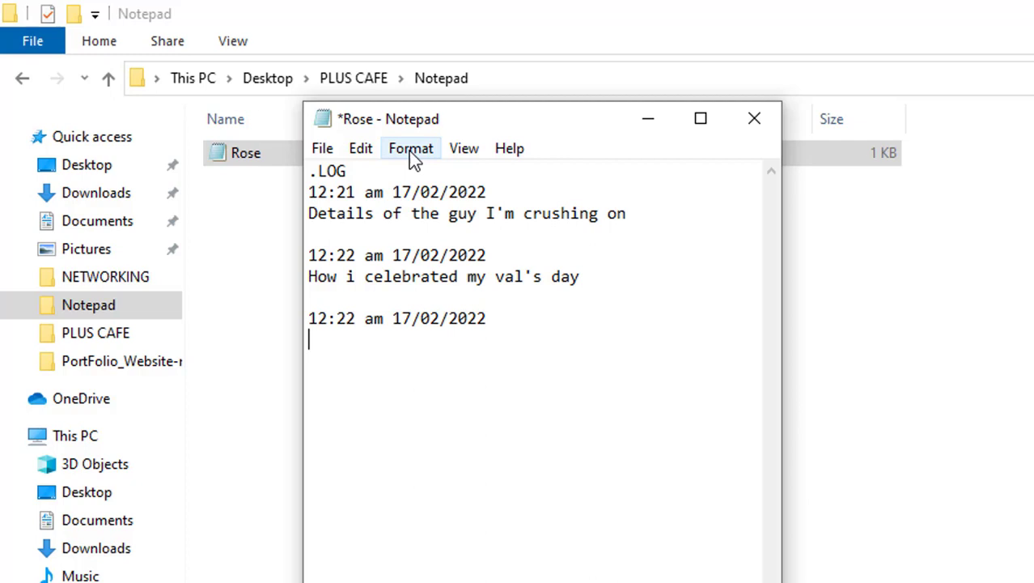
Write "Things I have been grateful for" below the latest date and time stamp and save the diary.
text(Things I have v)
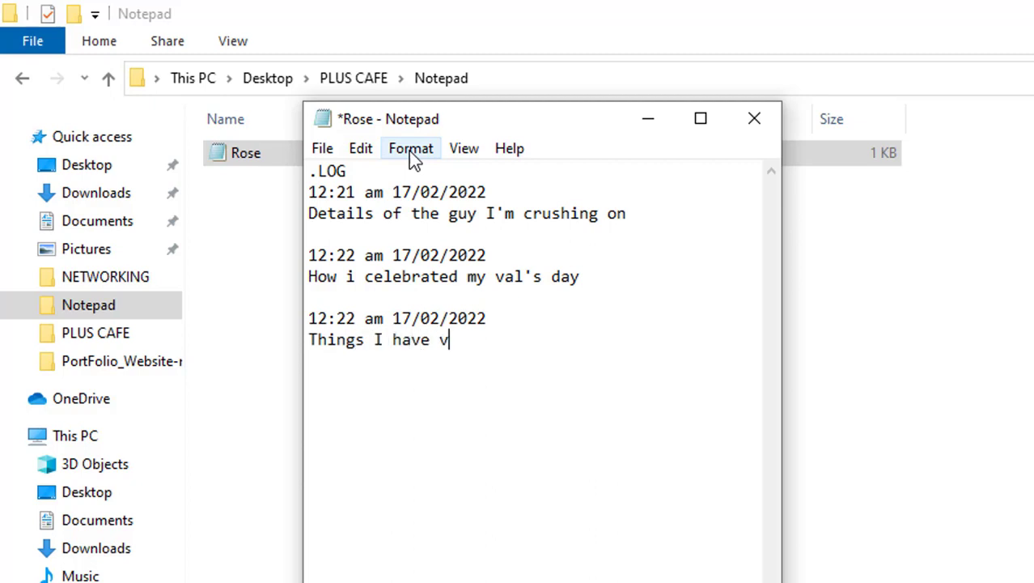
key(BackSpace)
text(been grad)
key(BackSpace)
text(tedu)
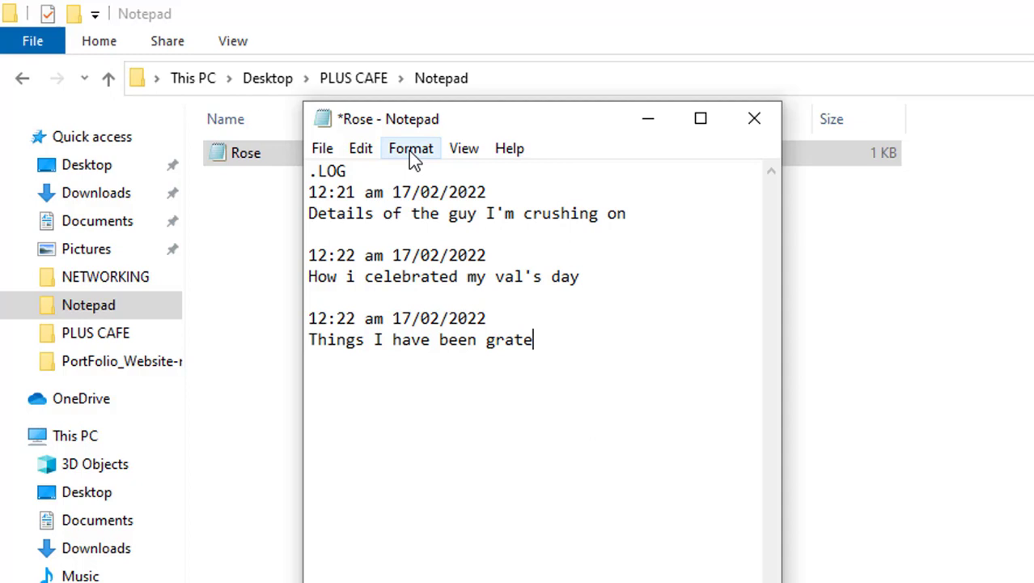
key(BackSpace)
key(BackSpace)
text(ful for)
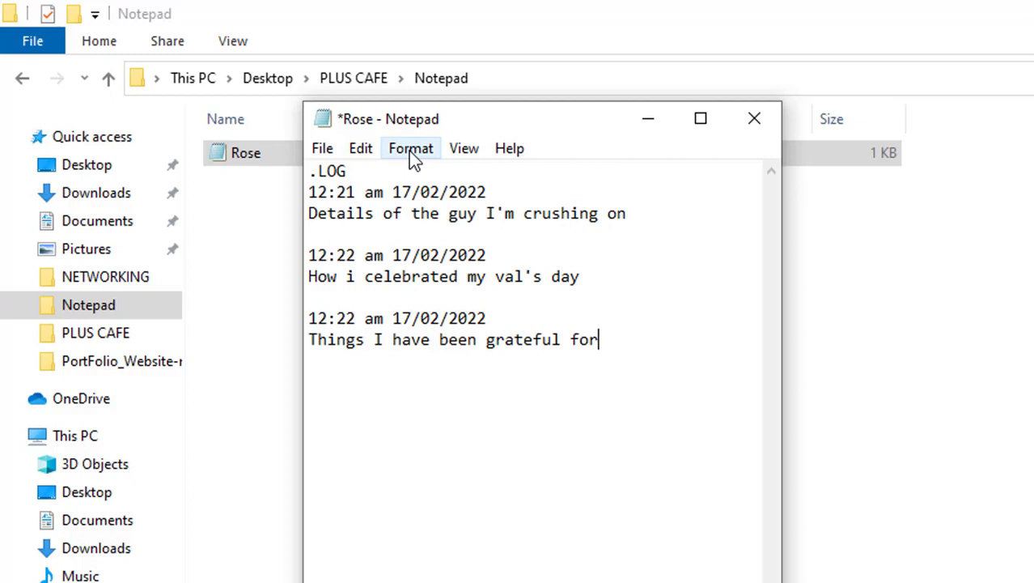
key(ctrl+s)
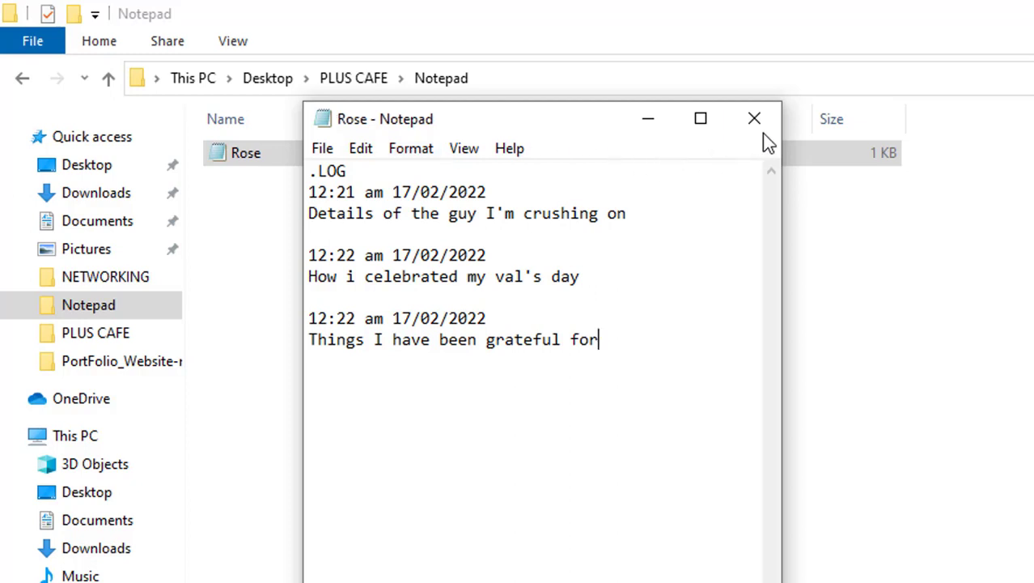